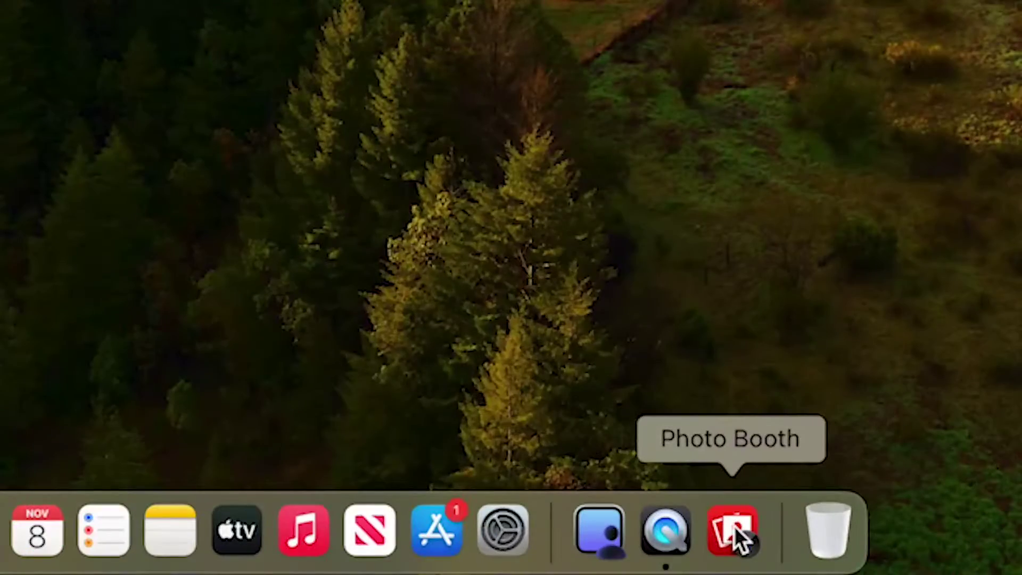
Launch Photo Booth from the Dock and open the camera's Video Effects panel
{"action": "left_click", "coordinate": [734, 526]}
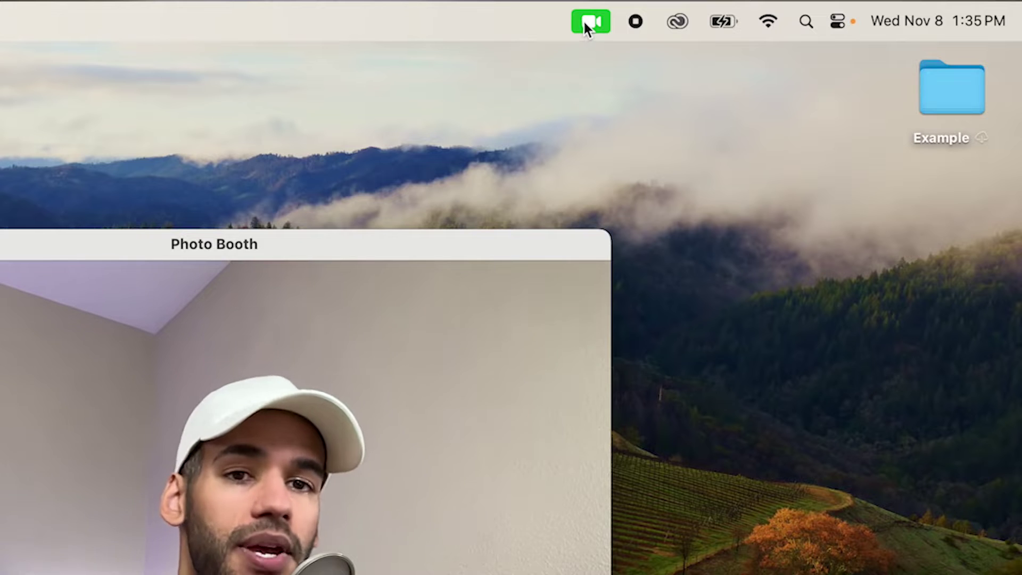
{"action": "left_click", "coordinate": [584, 22]}
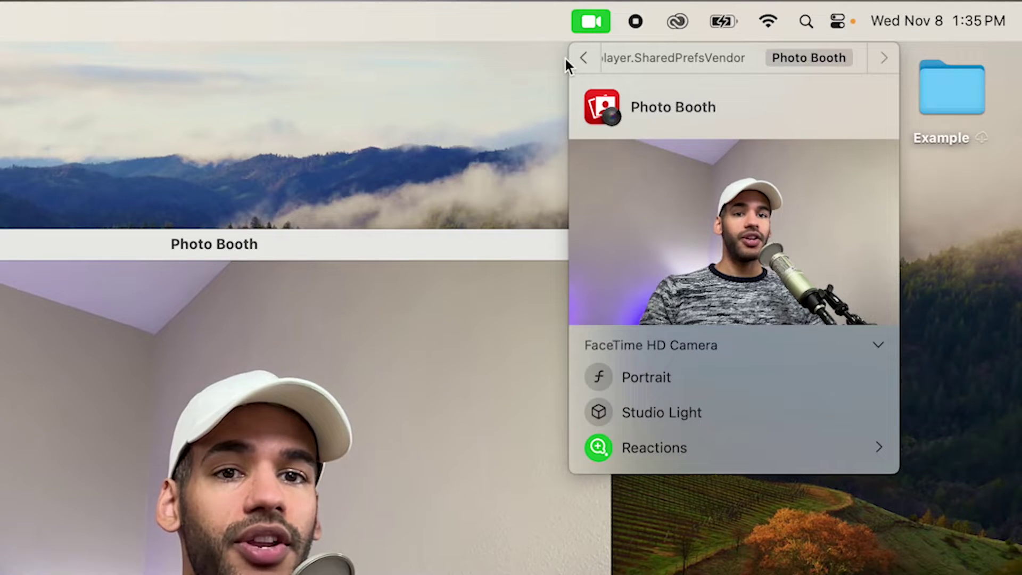
Return to Photo Booth's entry and re-expand the FaceTime HD Camera effects list
{"action": "left_click", "coordinate": [584, 58]}
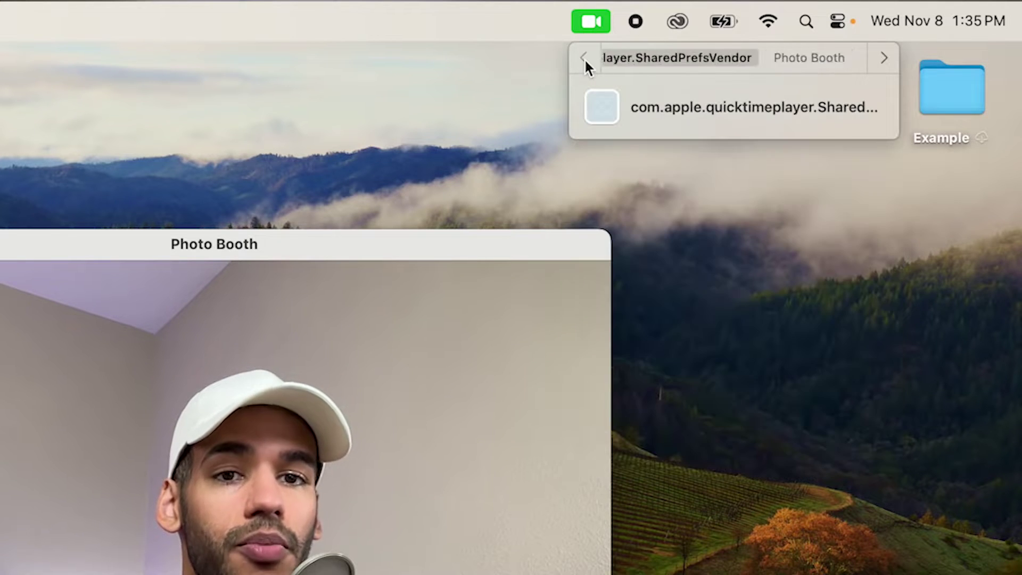
{"action": "left_click", "coordinate": [882, 58]}
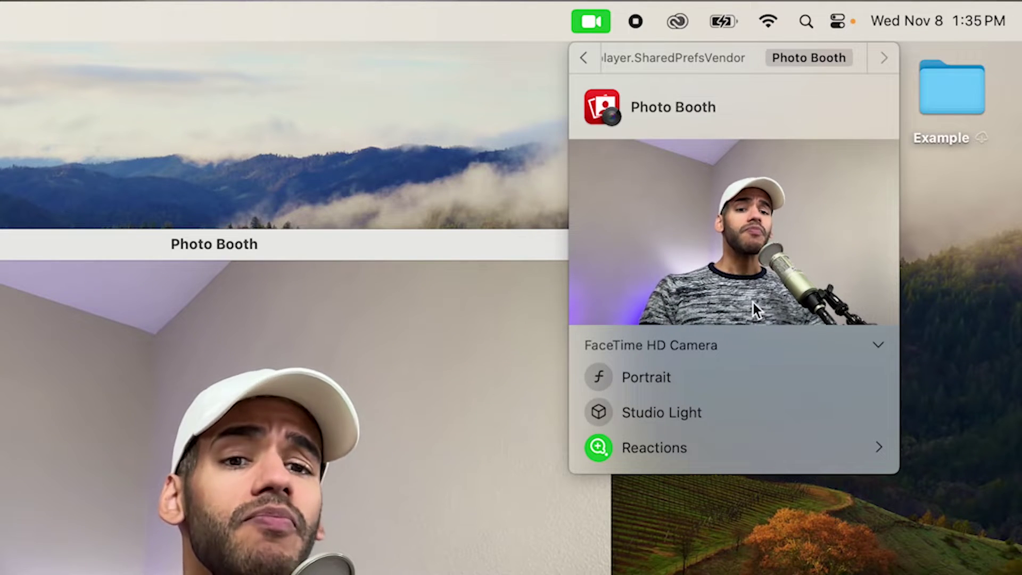
{"action": "left_click", "coordinate": [879, 348]}
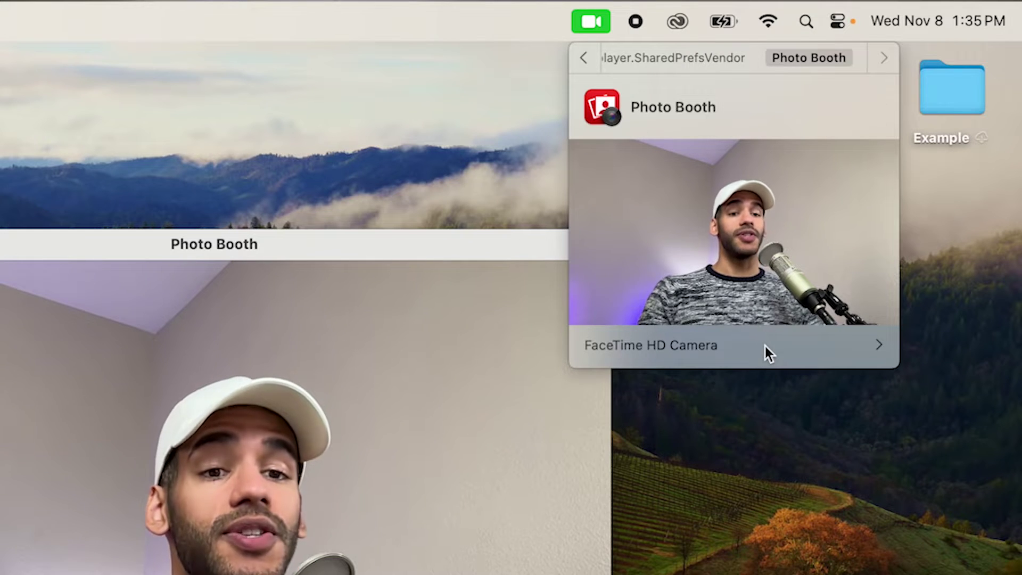
{"action": "left_click", "coordinate": [879, 345]}
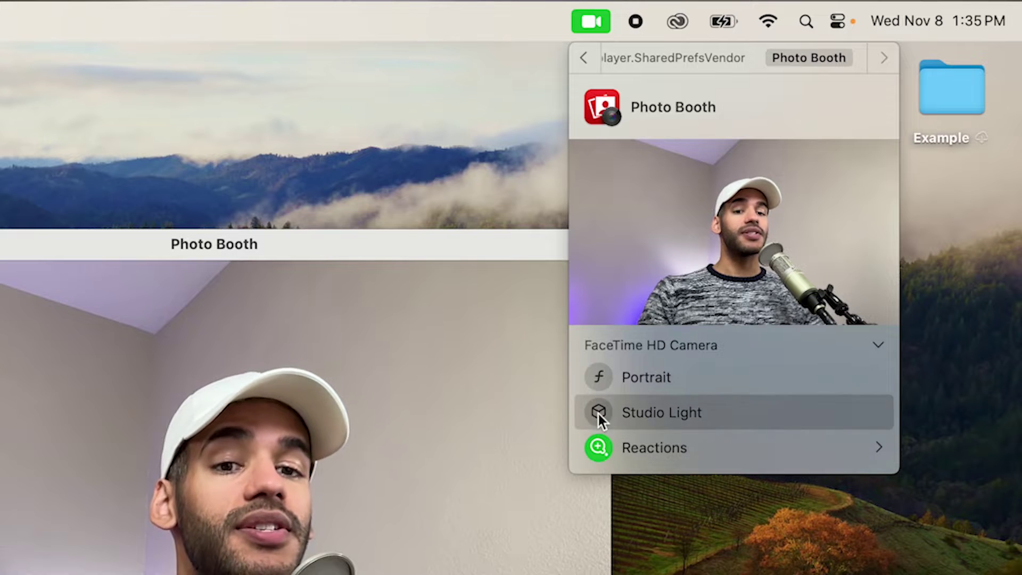
Turn on Portrait, lower its strength with the slider, then switch it off
{"action": "left_click", "coordinate": [594, 377]}
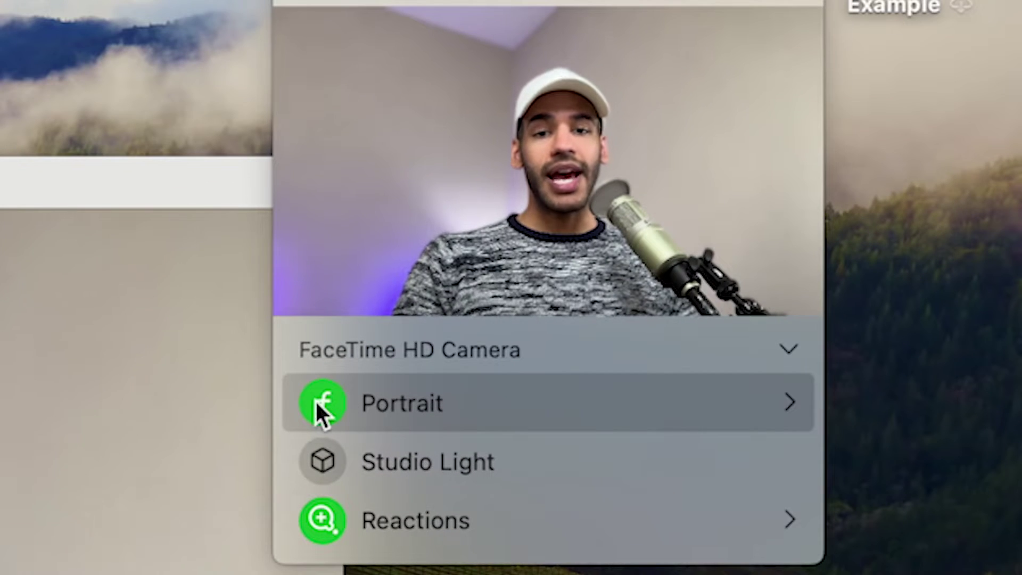
{"action": "left_click", "coordinate": [316, 400]}
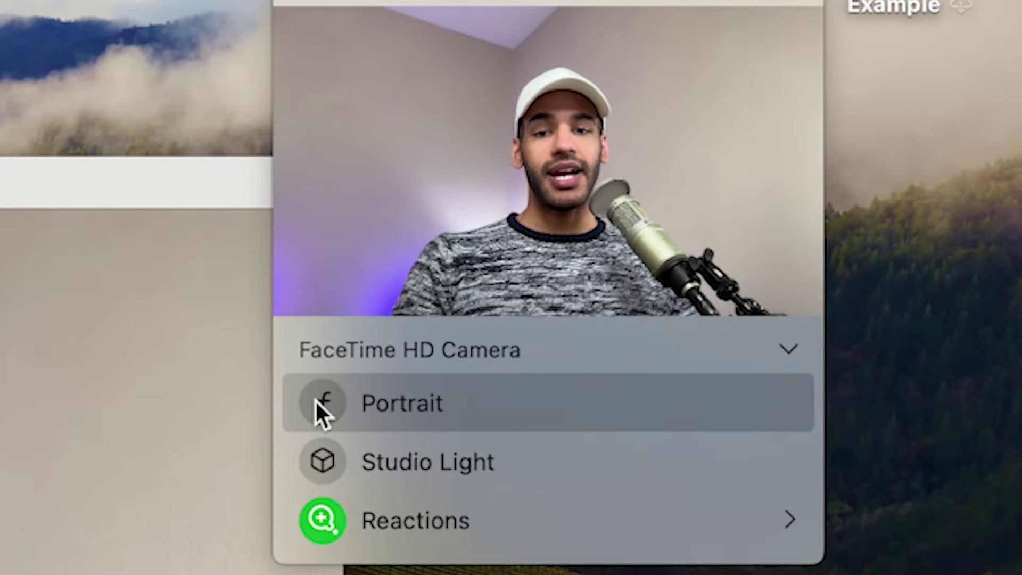
{"action": "left_click", "coordinate": [315, 400]}
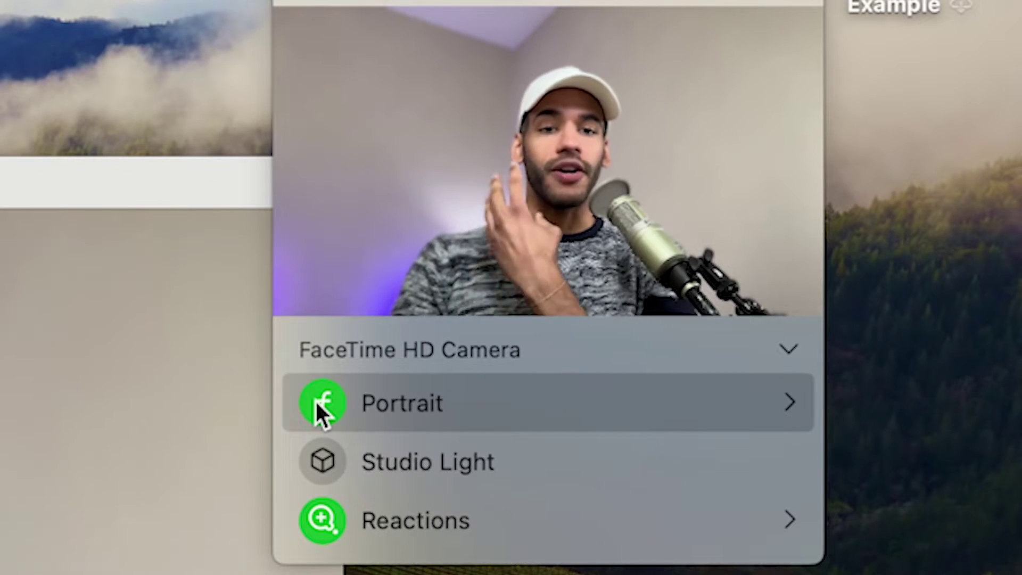
{"action": "left_click", "coordinate": [797, 400]}
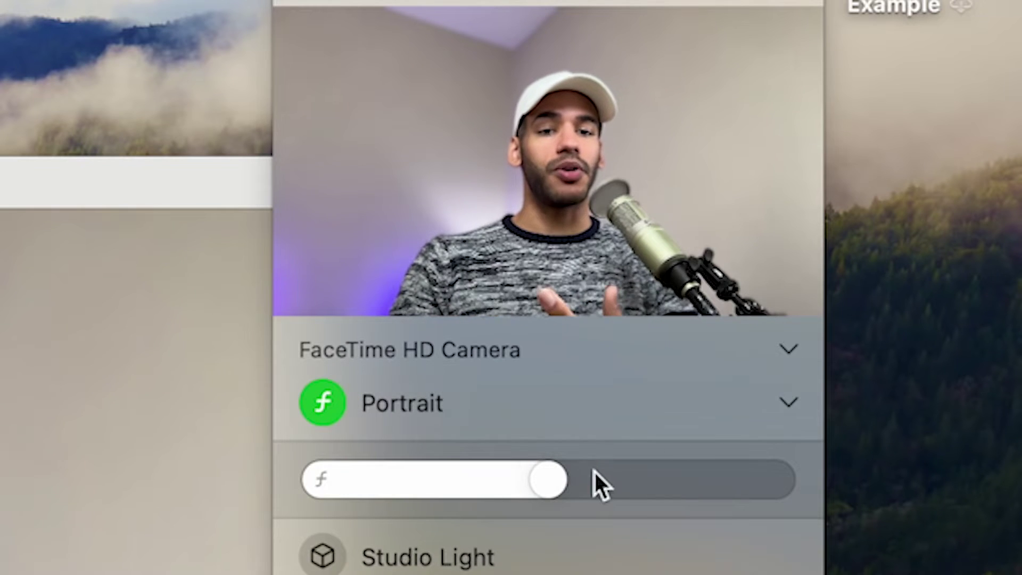
{"action": "left_click_drag", "start_coordinate": [558, 488], "coordinate": [540, 573]}
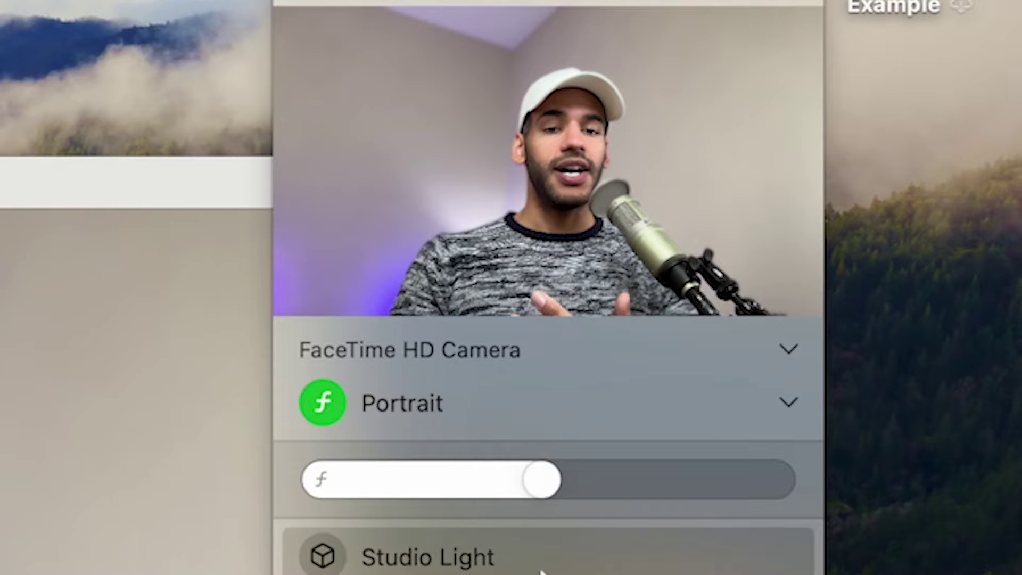
{"action": "left_click", "coordinate": [320, 415]}
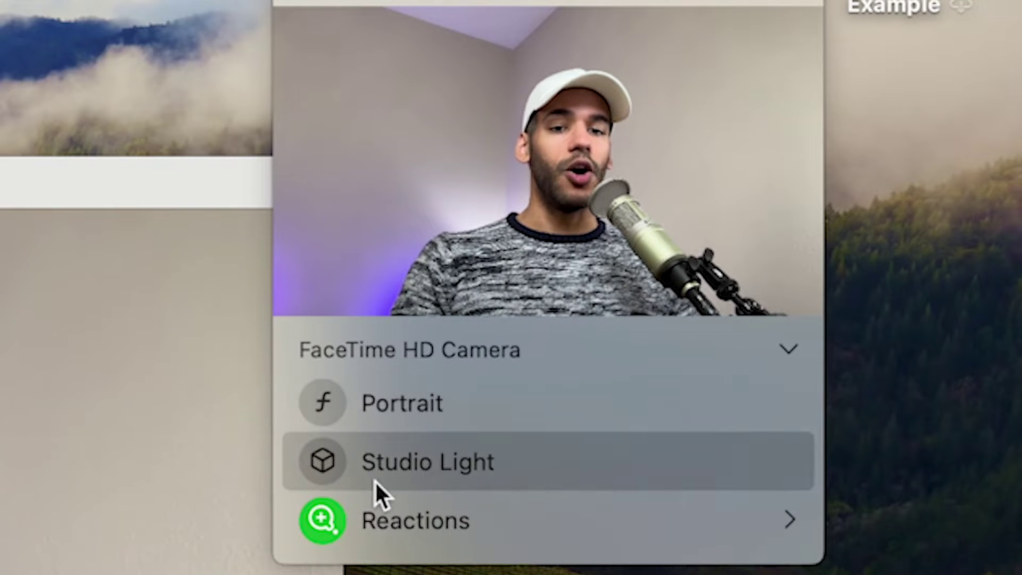
Turn on Studio Light, raise its intensity with the slider, then switch it off
{"action": "left_click", "coordinate": [329, 463]}
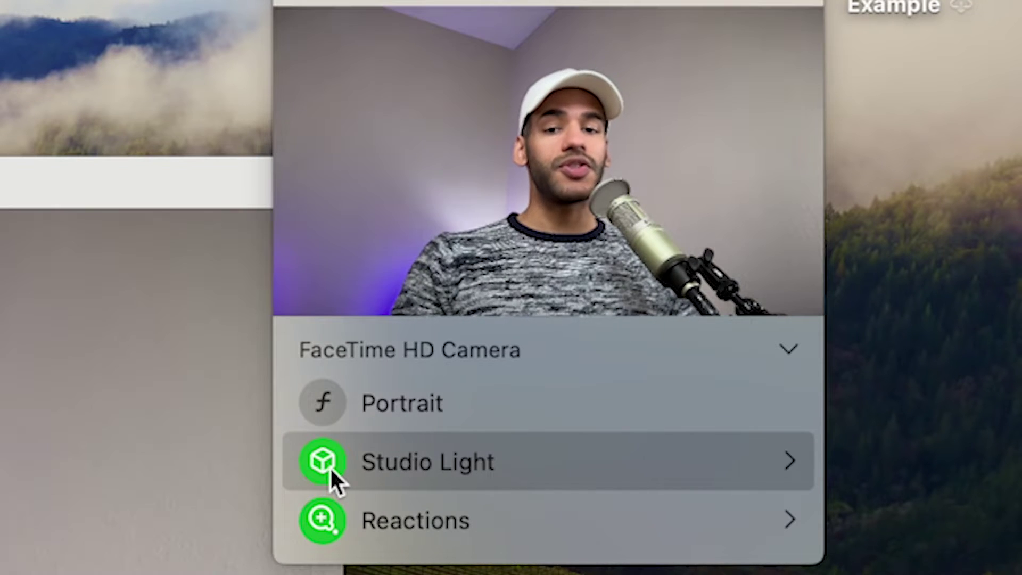
{"action": "left_click", "coordinate": [798, 451]}
{"action": "left_click_drag", "start_coordinate": [544, 537], "coordinate": [608, 549]}
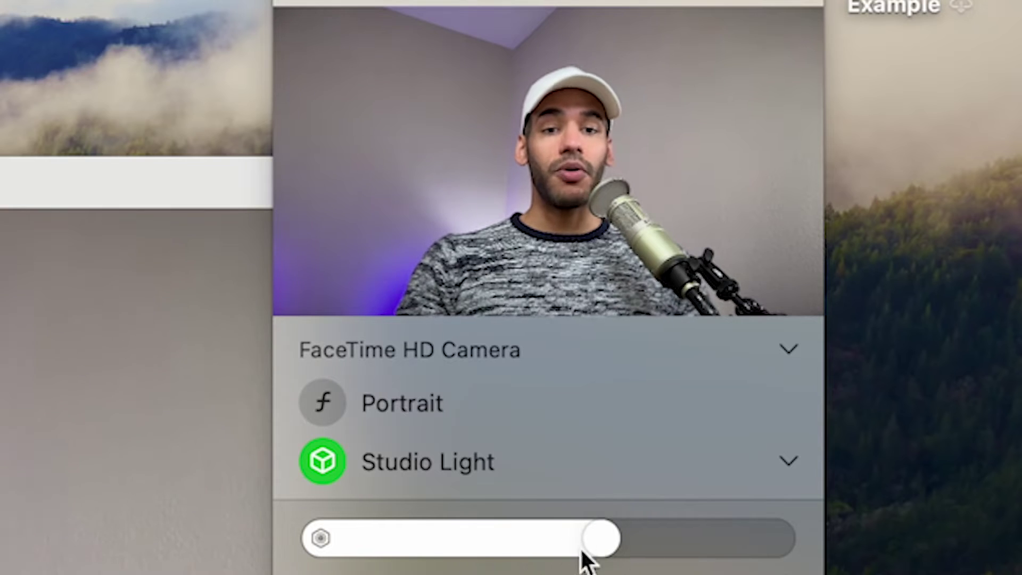
{"action": "left_click", "coordinate": [323, 459]}
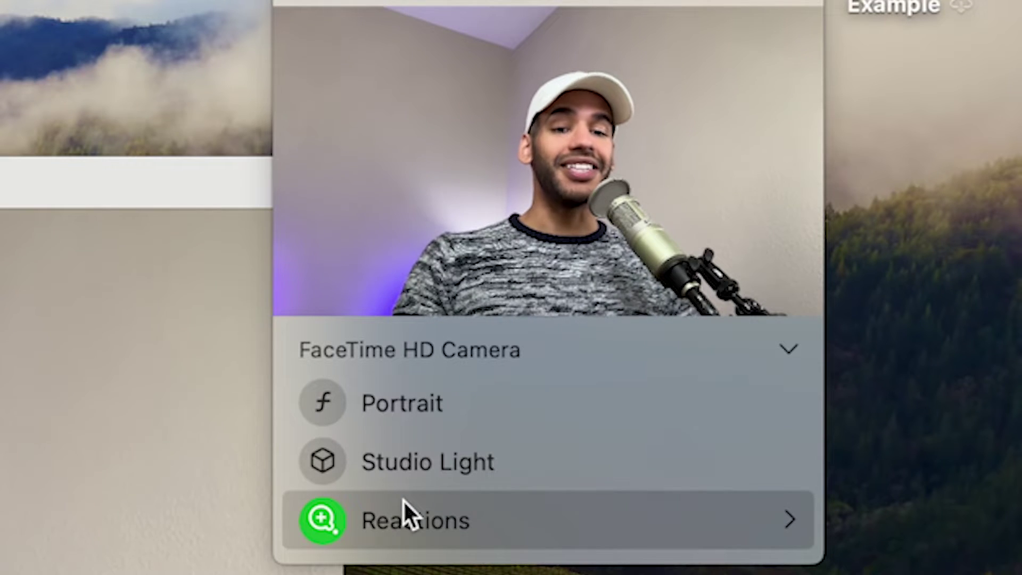
Expand the Reactions grid and play balloons, rain, confetti and fireworks on the camera feed
{"action": "left_click", "coordinate": [792, 520]}
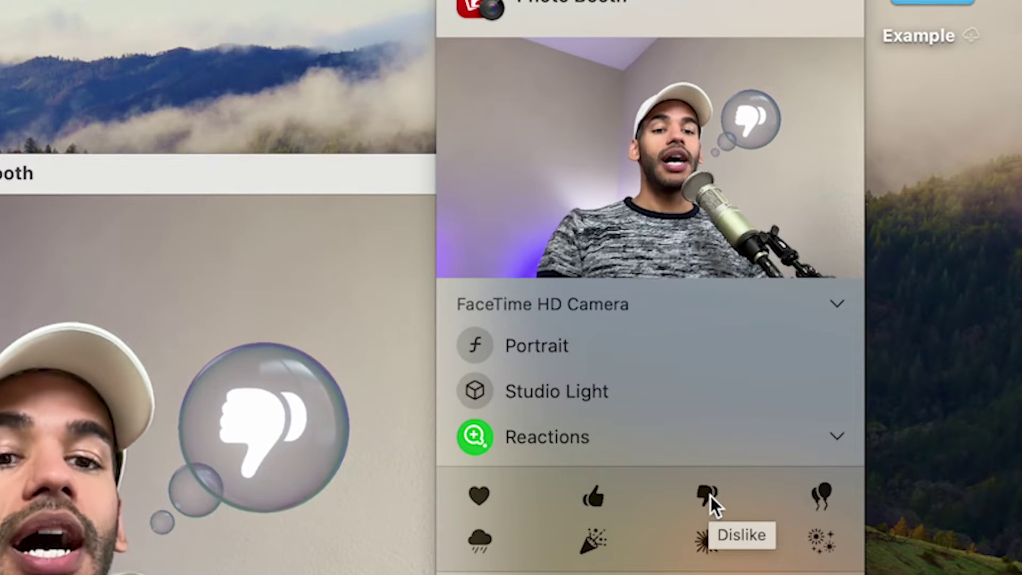
{"action": "left_click", "coordinate": [835, 496]}
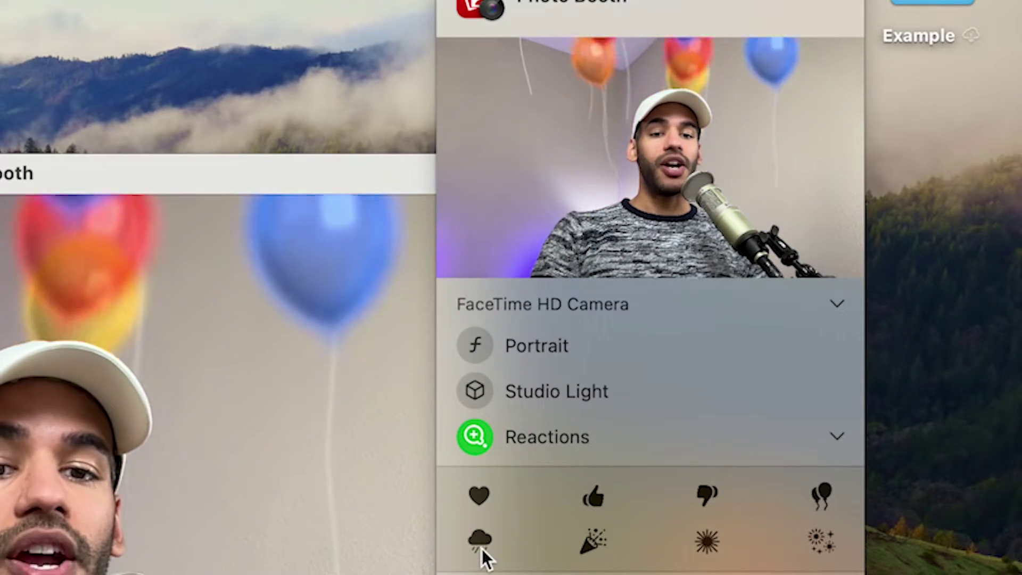
{"action": "left_click", "coordinate": [481, 549]}
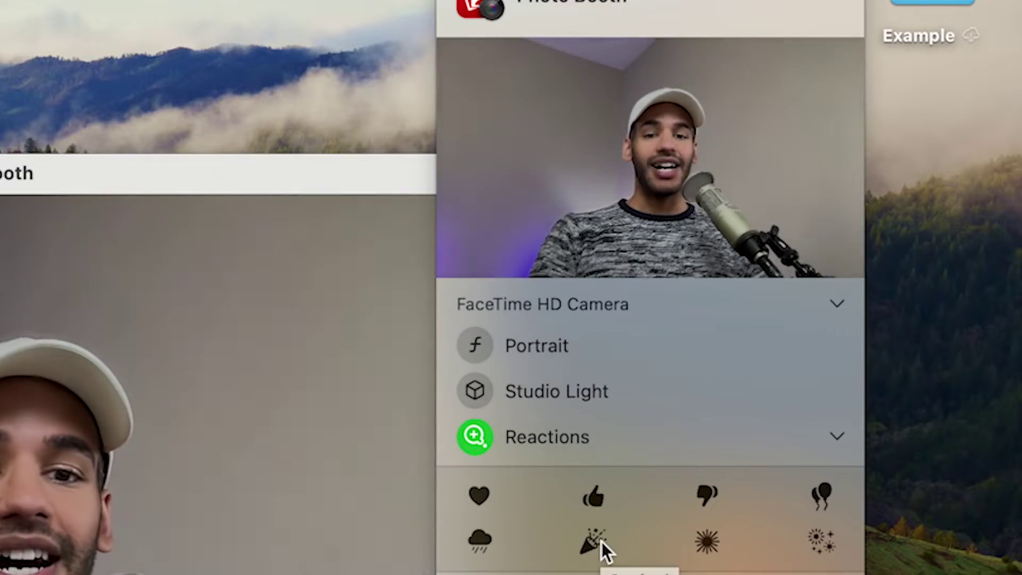
{"action": "left_click", "coordinate": [601, 542]}
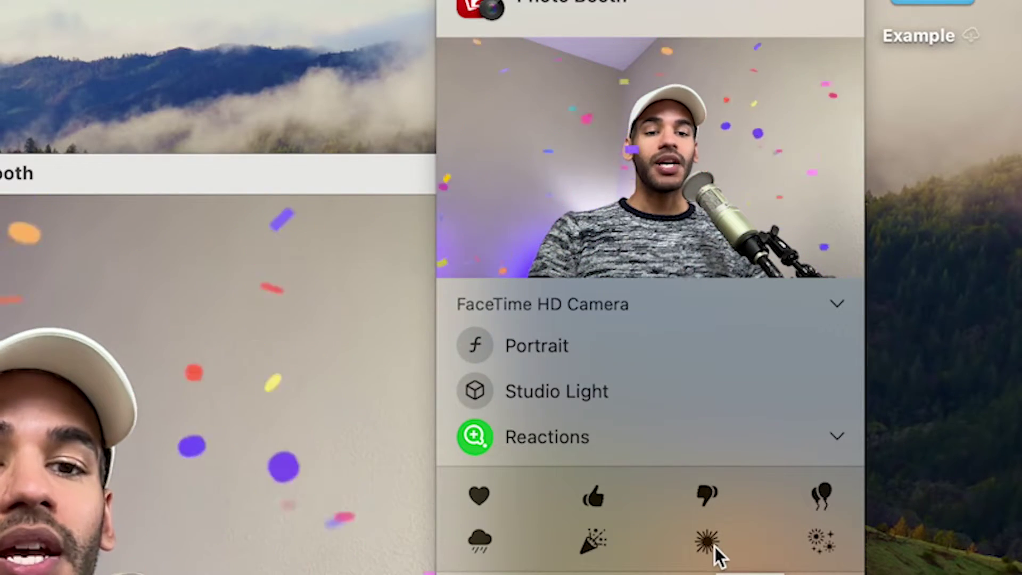
{"action": "left_click", "coordinate": [826, 546]}
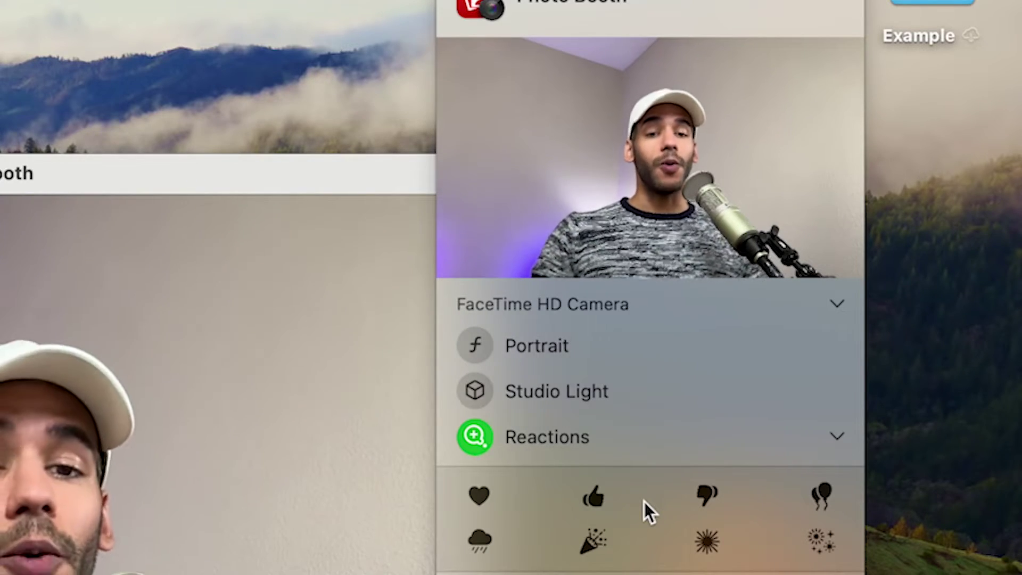
Collapse the Reactions grid, turn Reactions off, and close the Video Effects panel
{"action": "left_click", "coordinate": [834, 438]}
{"action": "left_click", "coordinate": [480, 442]}
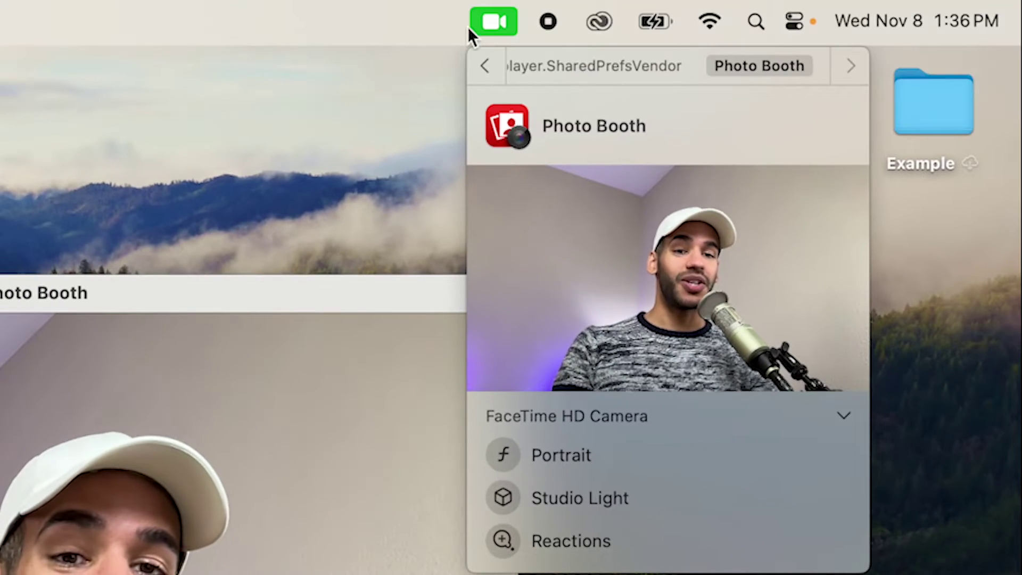
{"action": "left_click", "coordinate": [476, 26]}
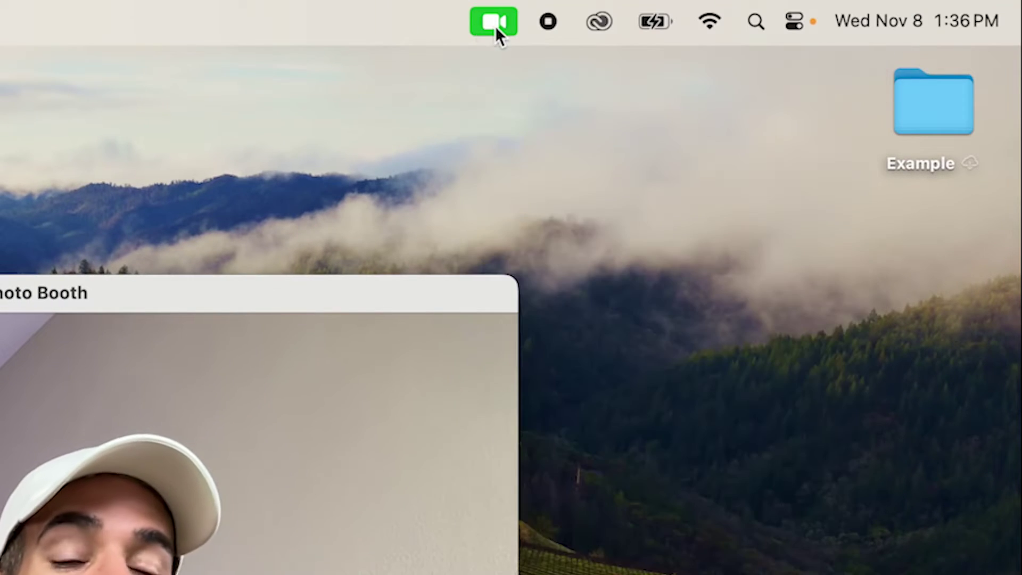
Reopen Video Effects, collapse the FaceTime HD Camera options, and close the panel
{"action": "left_click", "coordinate": [495, 26]}
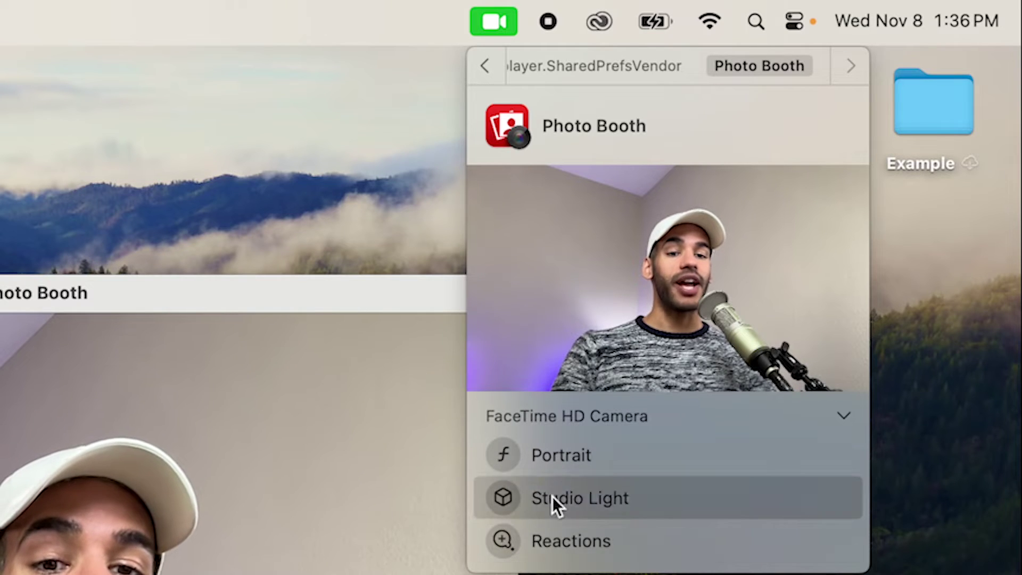
{"action": "left_click", "coordinate": [840, 413]}
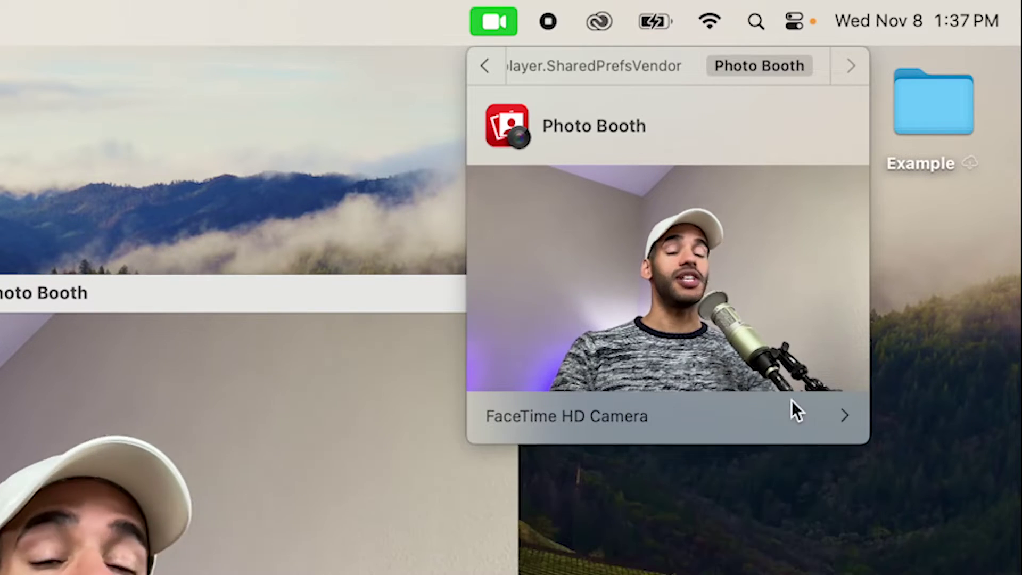
{"action": "left_click", "coordinate": [487, 30]}
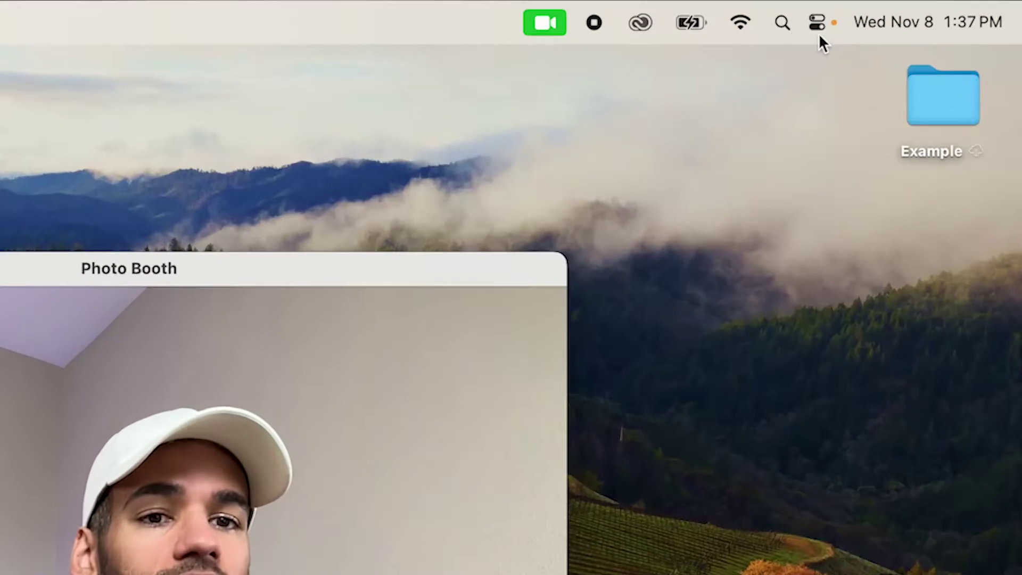
In Control Center, review camera/microphone app usage and sound output options, then close it
{"action": "left_click", "coordinate": [818, 34]}
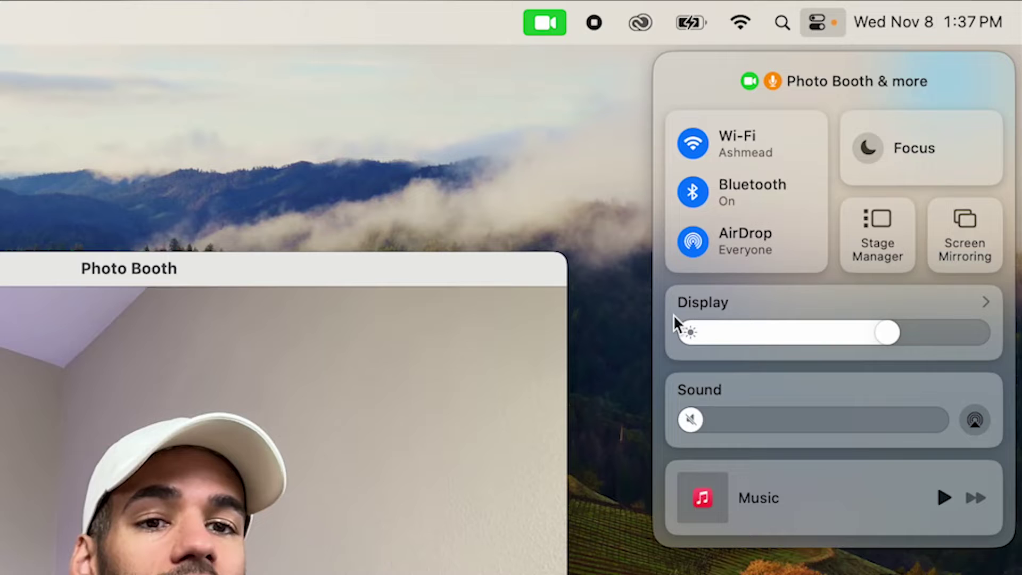
{"action": "left_click", "coordinate": [834, 90]}
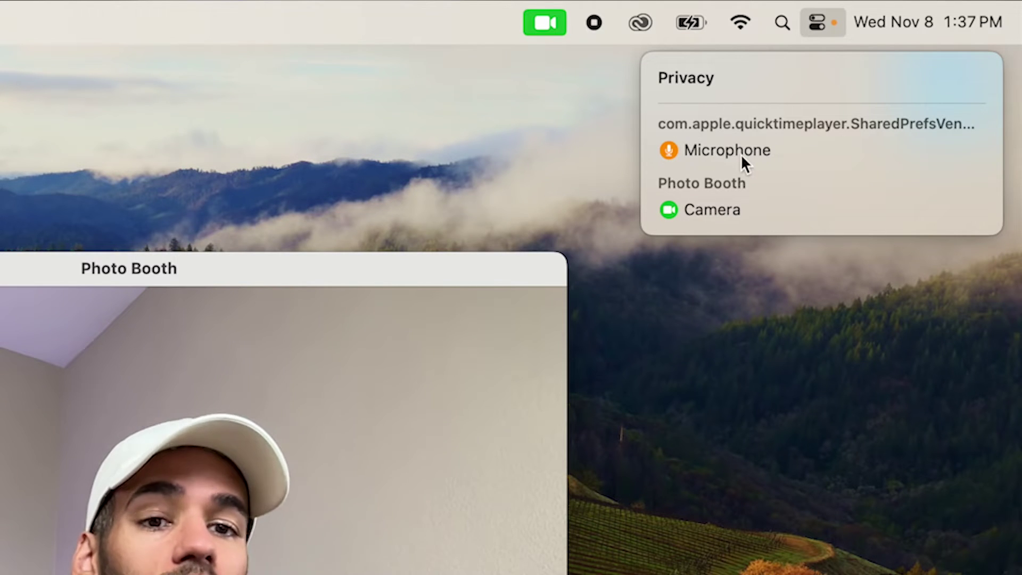
{"action": "left_click", "coordinate": [822, 24]}
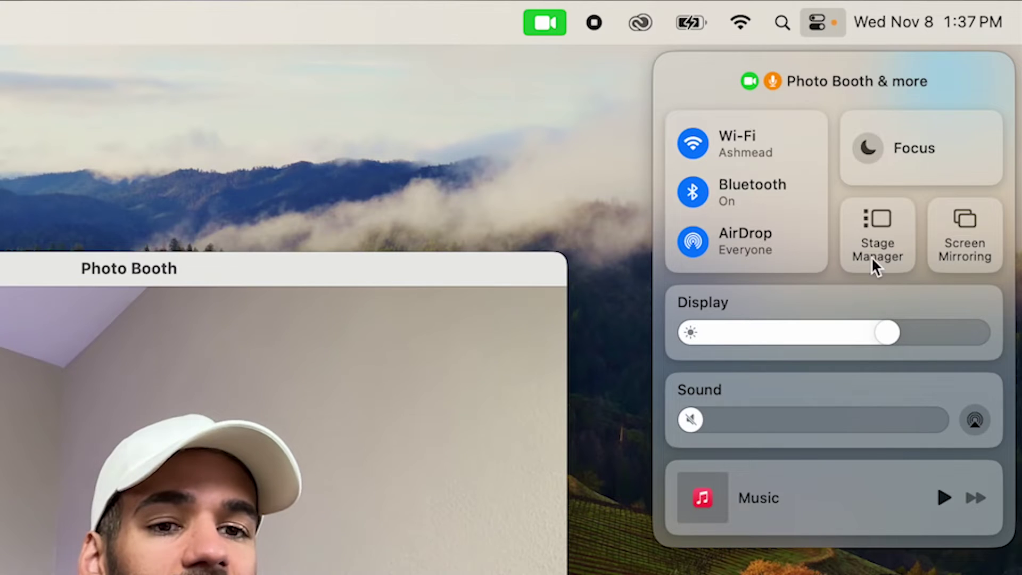
{"action": "left_click", "coordinate": [983, 391]}
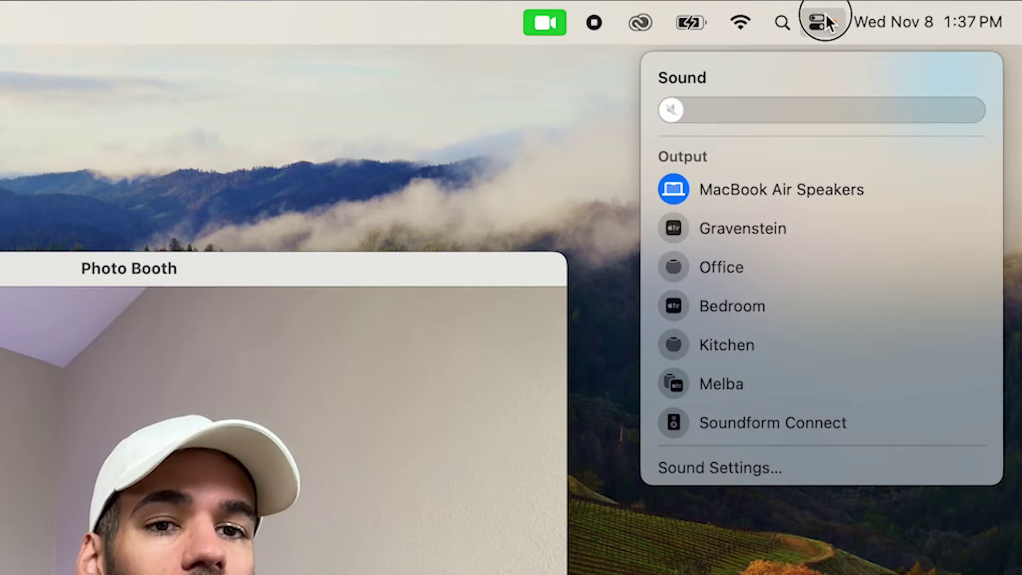
{"action": "left_click", "coordinate": [824, 17]}
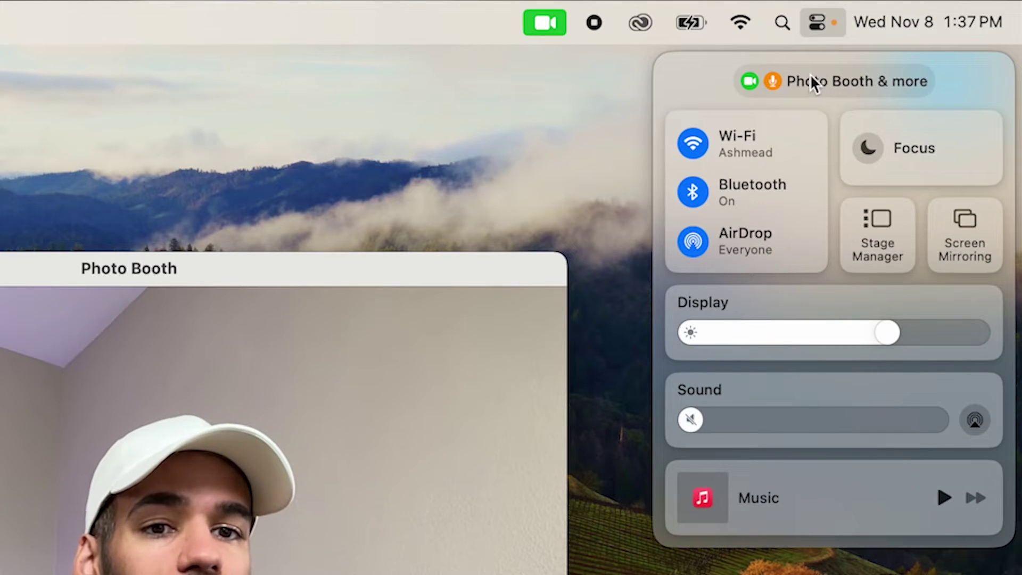
{"action": "left_click", "coordinate": [821, 24]}
Open the Video Effects panel from the menu bar and close it again
{"action": "left_click", "coordinate": [552, 24]}
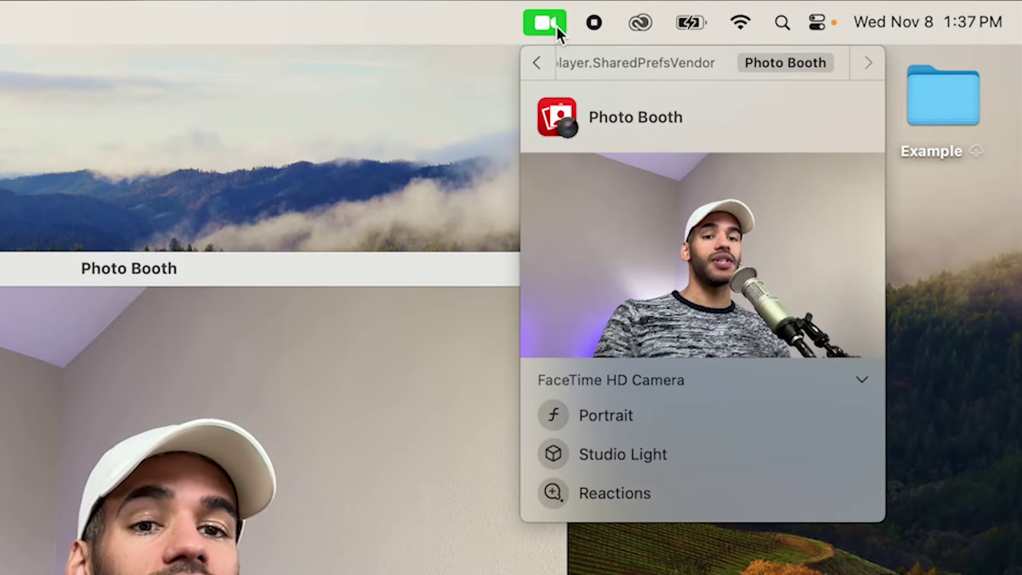
{"action": "left_click", "coordinate": [551, 22]}
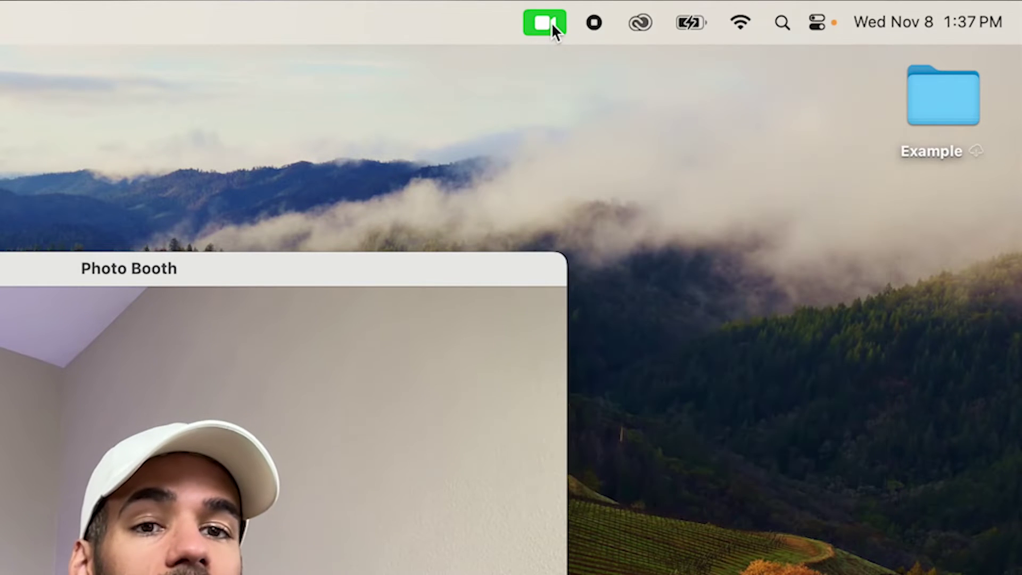